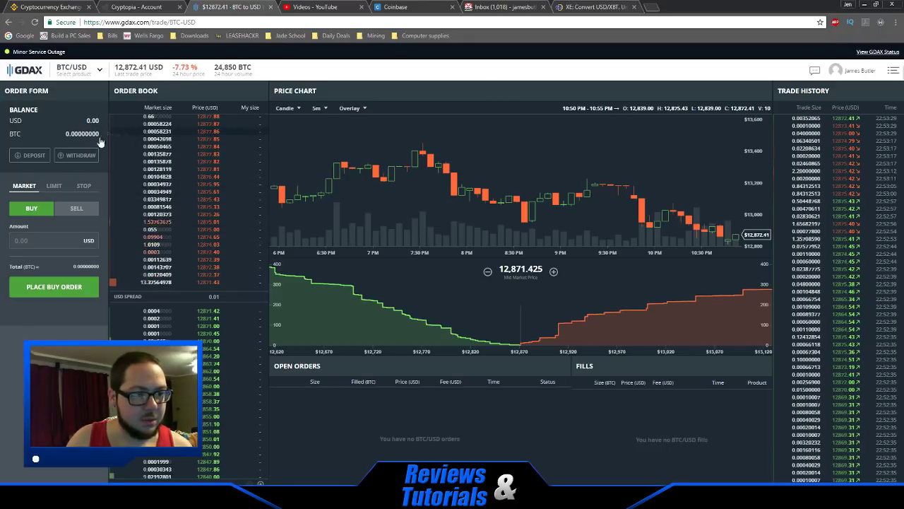
- Start a GDAX deposit from the Coinbase Account with BTC Wallet as source, then go to the XE converter
{"action": "left_click", "coordinate": [36, 157]}
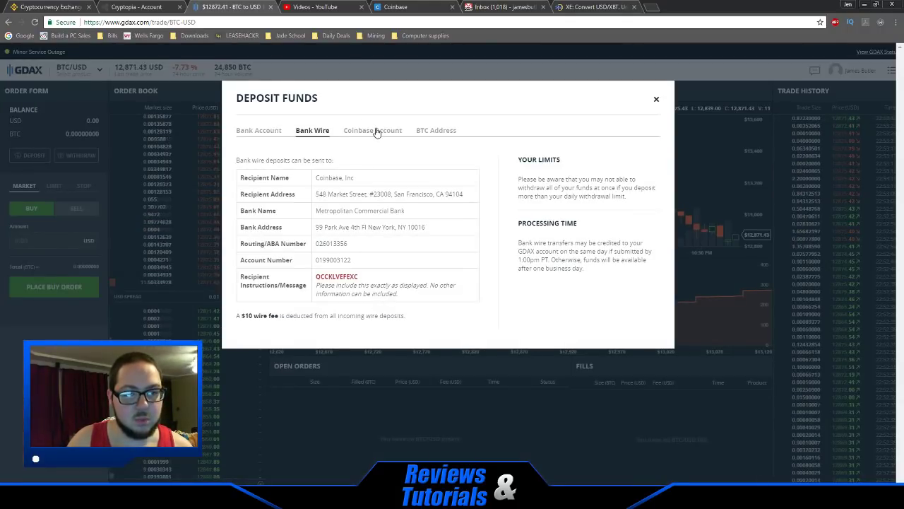
{"action": "left_click", "coordinate": [376, 132]}
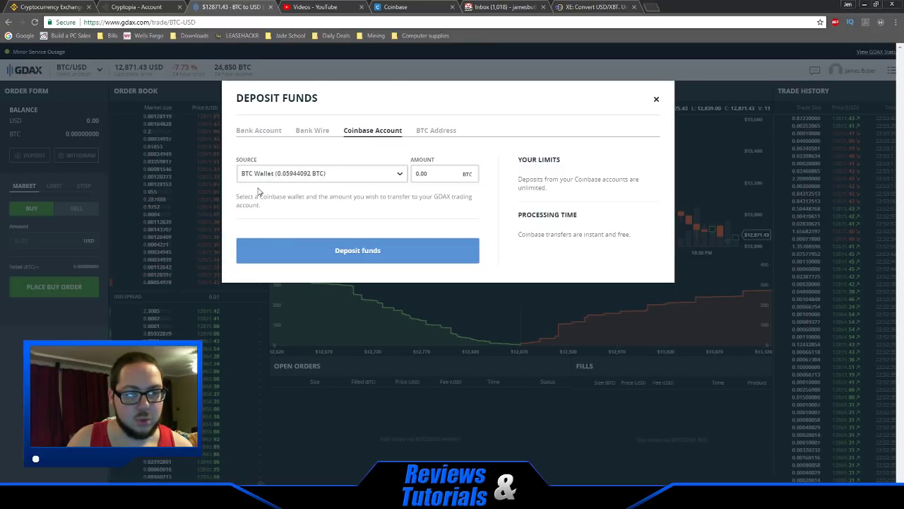
{"action": "left_click", "coordinate": [399, 172]}
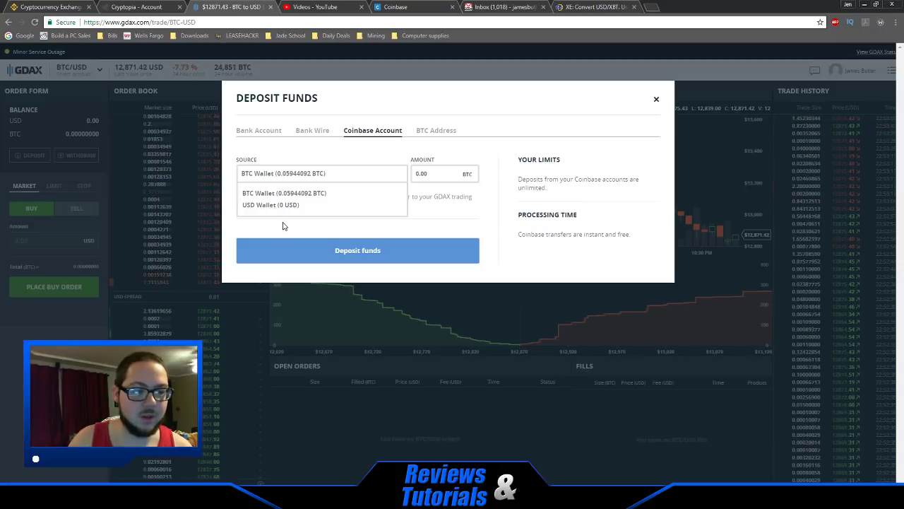
{"action": "left_click", "coordinate": [345, 174]}
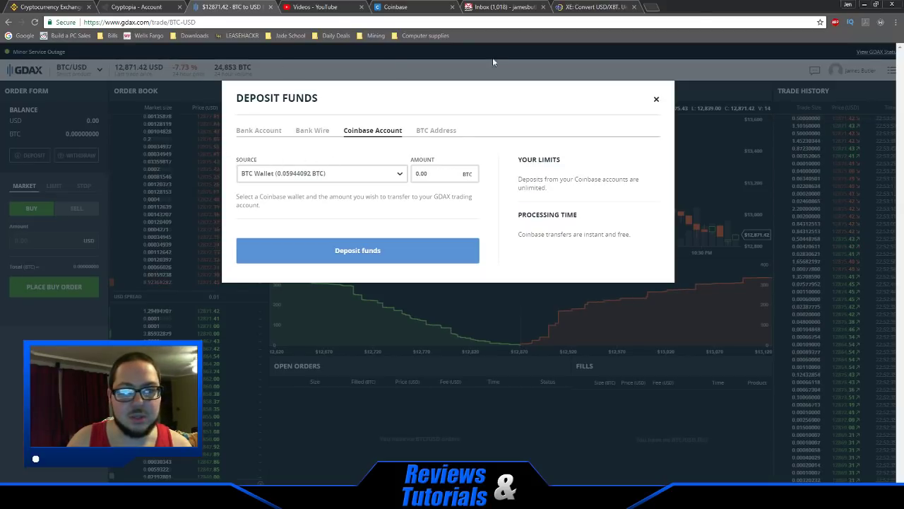
{"action": "left_click", "coordinate": [593, 6]}
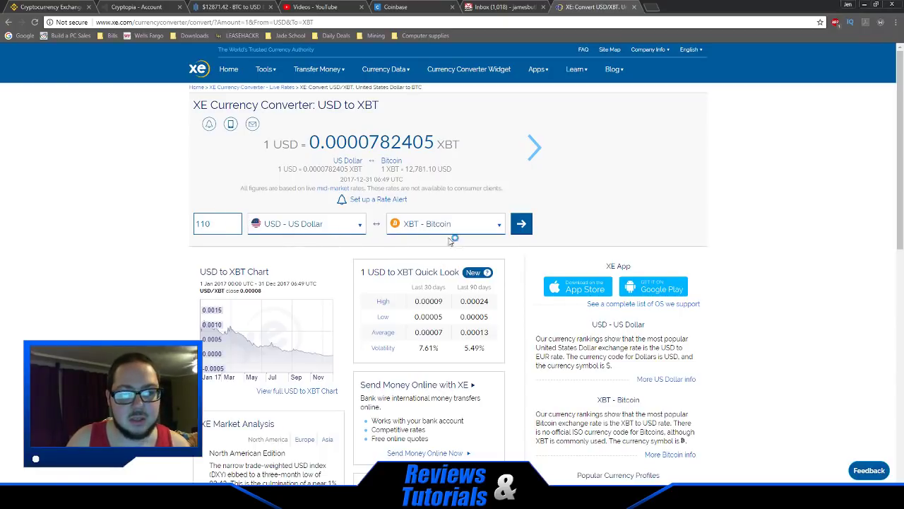
- Convert 110 USD to Bitcoin and select the 0.00861593 XBT result for copying
{"action": "left_click", "coordinate": [526, 226]}
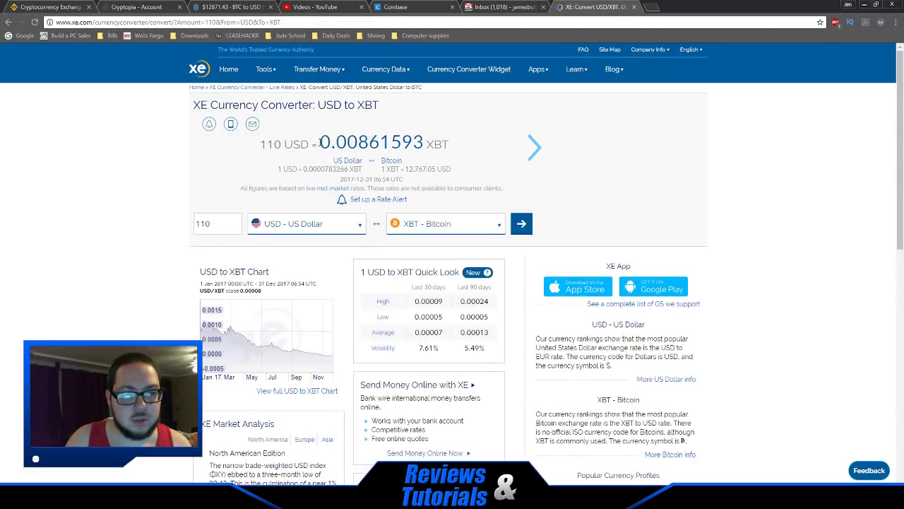
{"action": "left_click_drag", "start_coordinate": [319, 142], "coordinate": [423, 142]}
{"action": "key", "text": "ctrl+c"}
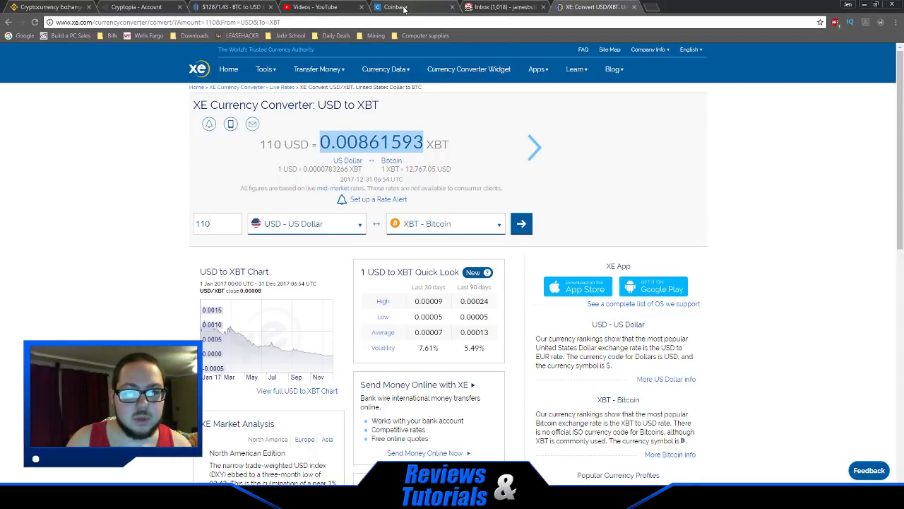
- Paste 0.00861593 as the GDAX deposit amount, deposit it, and dismiss the confirmation
{"action": "left_click", "coordinate": [226, 7]}
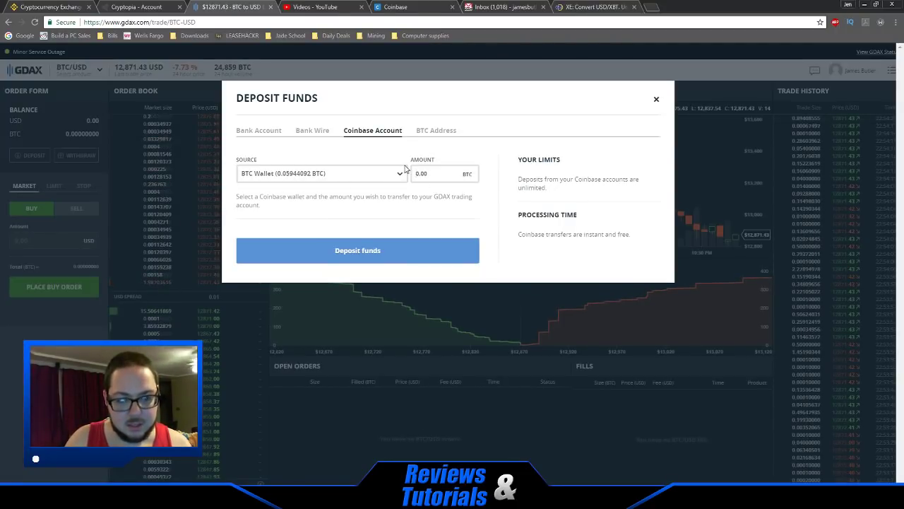
{"action": "left_click", "coordinate": [424, 173]}
{"action": "key", "text": "ctrl+v"}
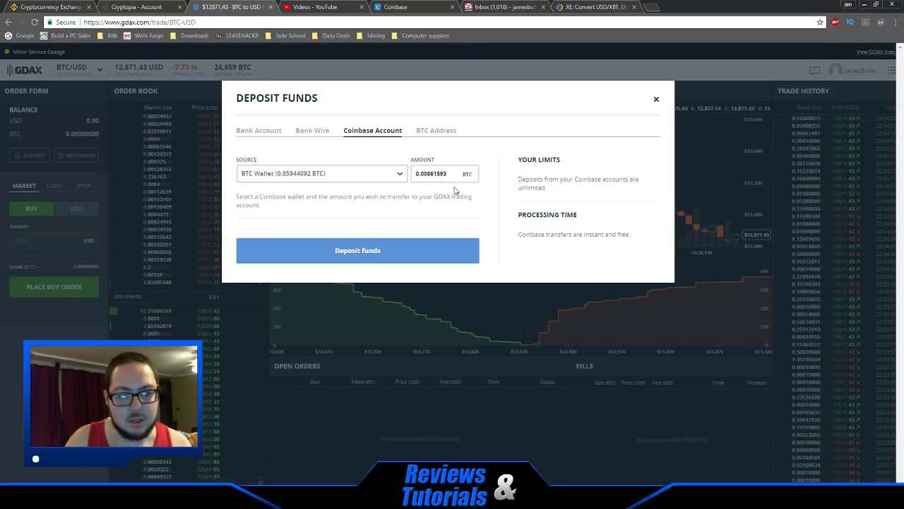
{"action": "left_click", "coordinate": [382, 255]}
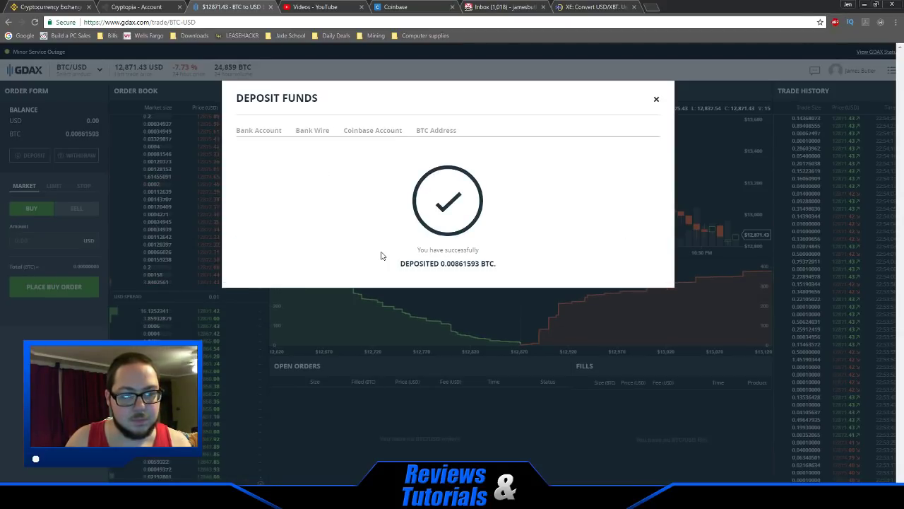
{"action": "left_click", "coordinate": [656, 99]}
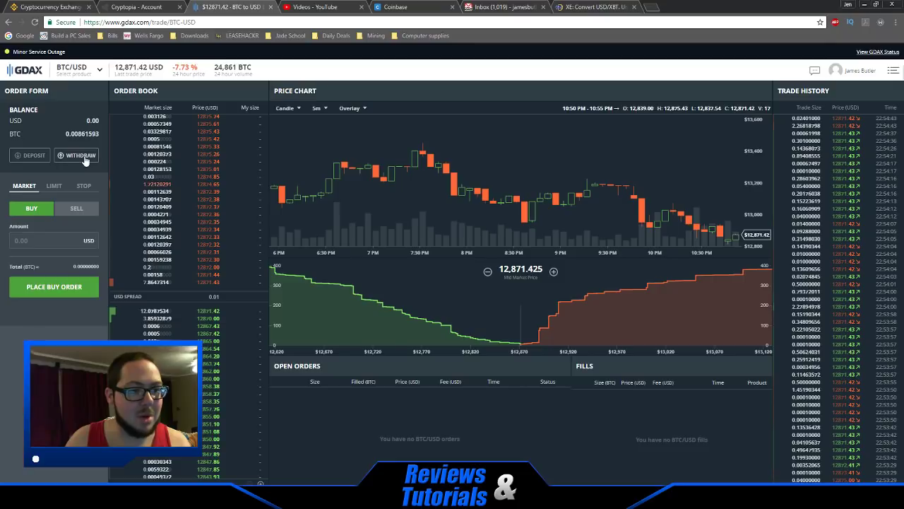
- Open Binance Funds > Deposits Withdrawals and copy the BTC row's deposit address
{"action": "left_click", "coordinate": [51, 6]}
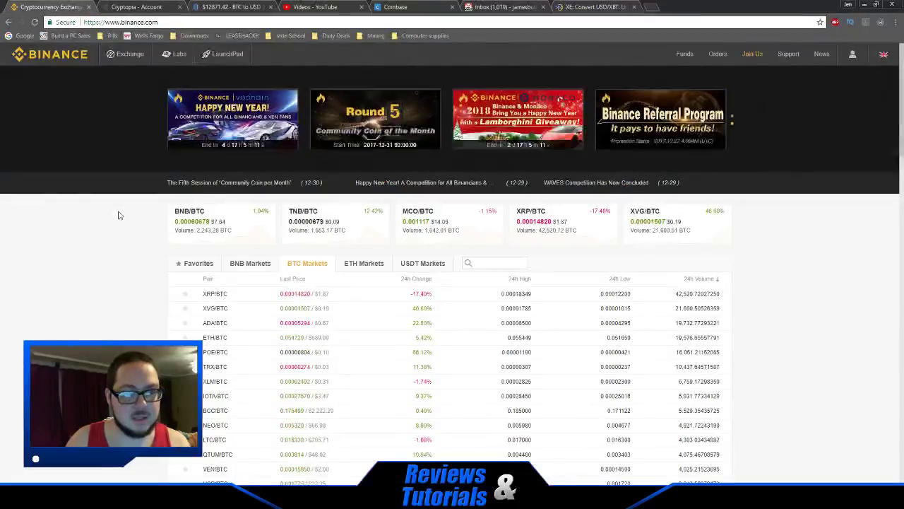
{"action": "scroll", "coordinate": [133, 173], "scroll_direction": "down", "scroll_amount": 2}
{"action": "scroll", "coordinate": [134, 177], "scroll_direction": "up", "scroll_amount": 2}
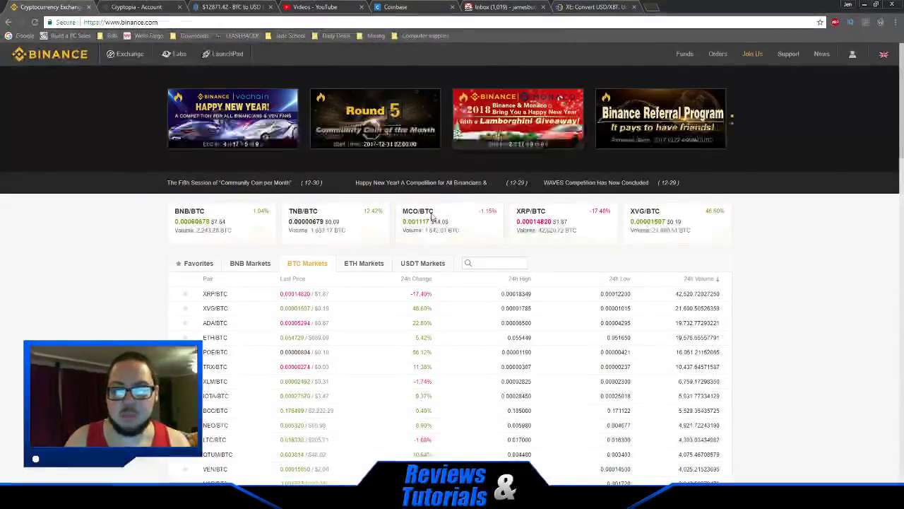
{"action": "mouse_move", "coordinate": [685, 56]}
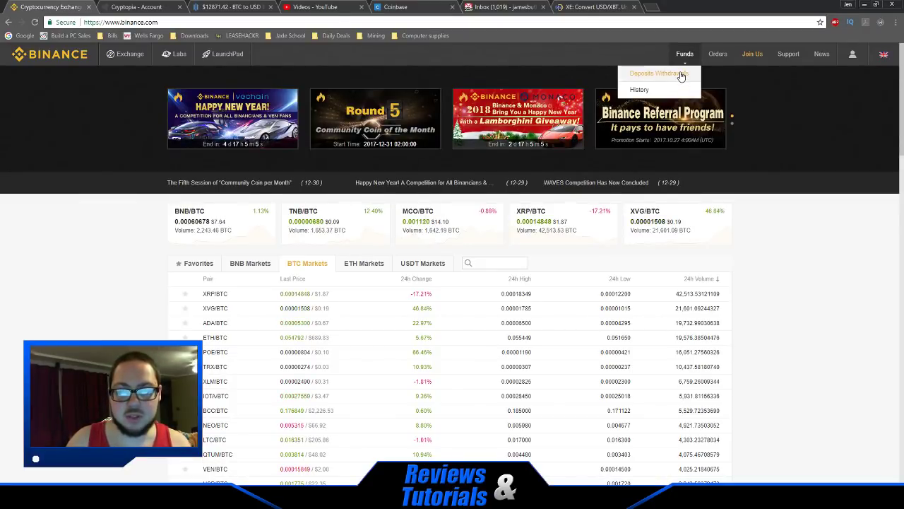
{"action": "left_click", "coordinate": [681, 74]}
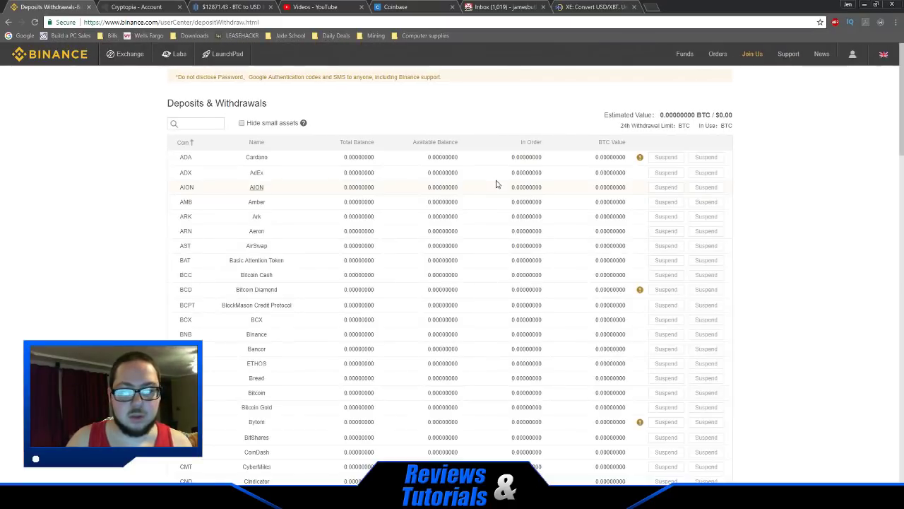
{"action": "scroll", "coordinate": [385, 177], "scroll_direction": "down", "scroll_amount": 2}
{"action": "scroll", "coordinate": [381, 175], "scroll_direction": "down", "scroll_amount": 2}
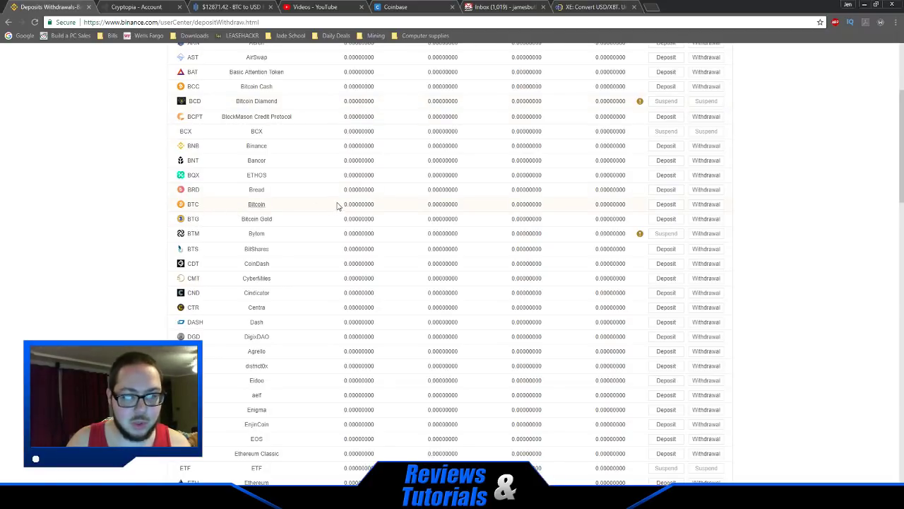
{"action": "left_click", "coordinate": [665, 205]}
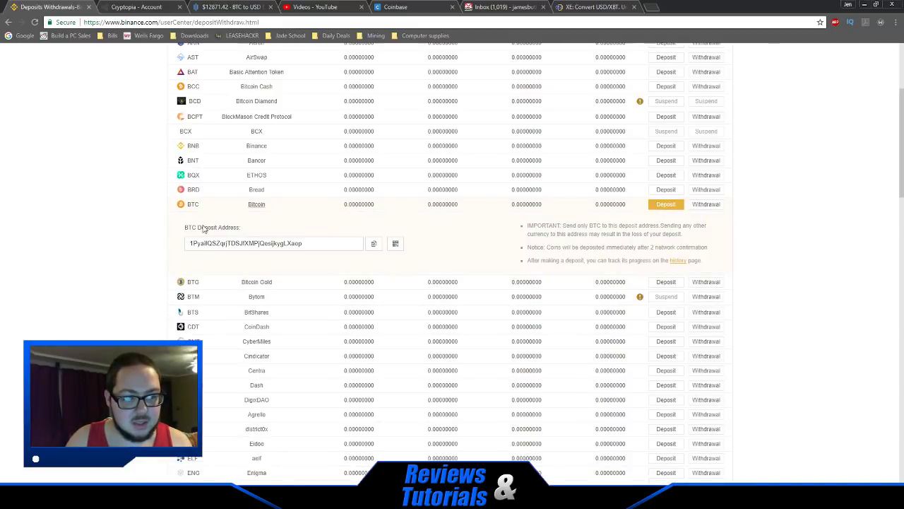
{"action": "left_click", "coordinate": [374, 244]}
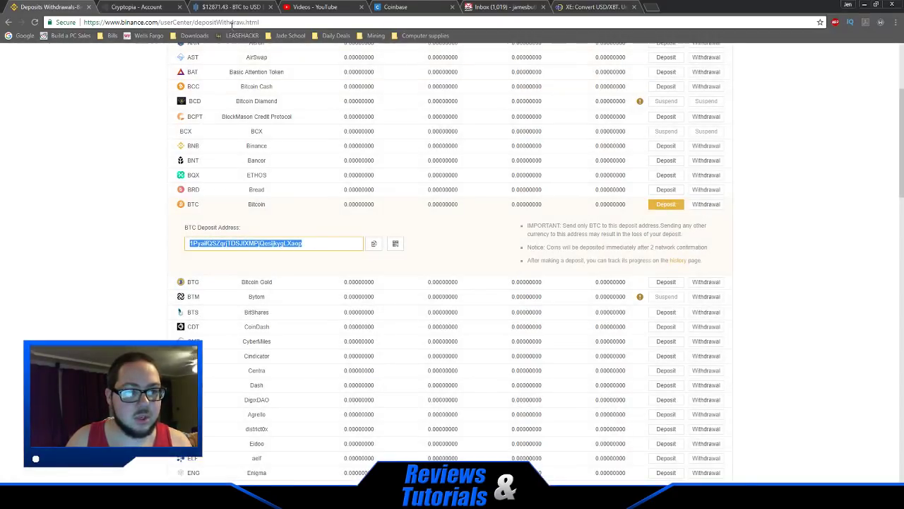
- Start a GDAX withdrawal to a BTC Address and paste the Binance deposit address as destination
{"action": "left_click", "coordinate": [233, 7]}
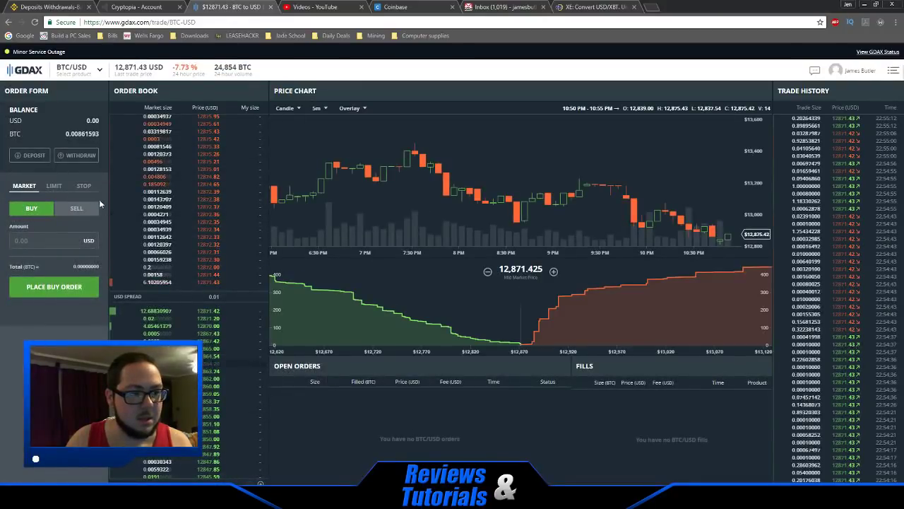
{"action": "left_click", "coordinate": [80, 156]}
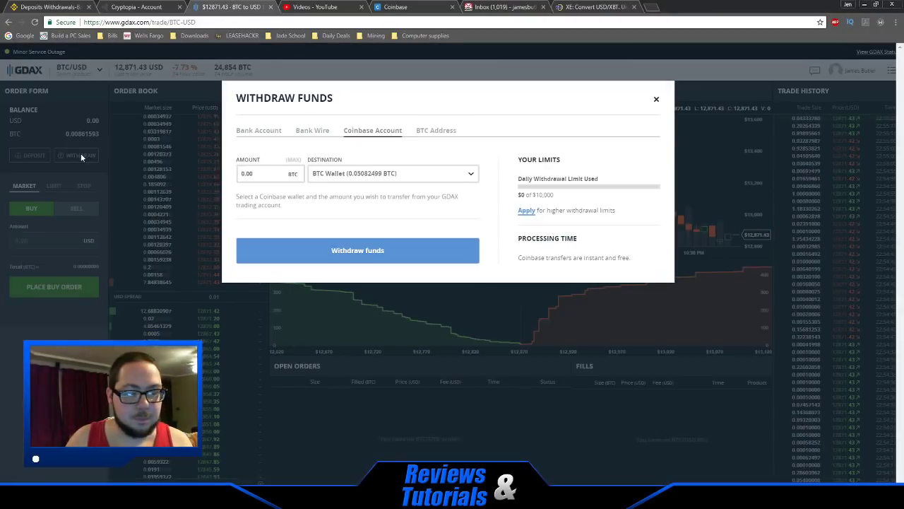
{"action": "left_click", "coordinate": [444, 135]}
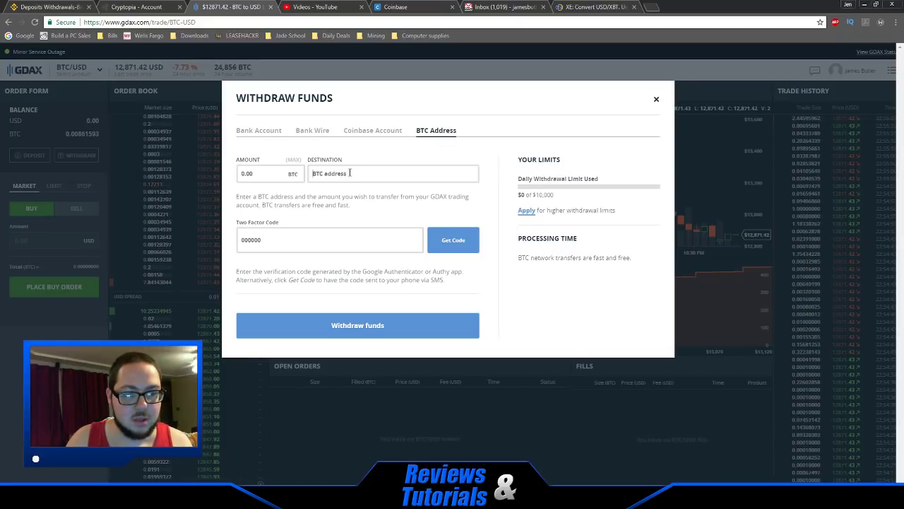
{"action": "key", "text": "ctrl+v"}
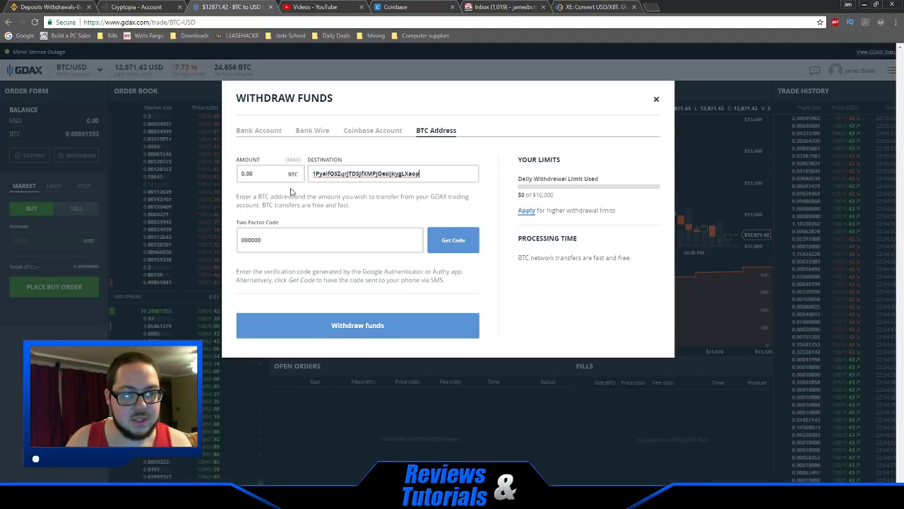
- Fill the withdrawal amount with the full 0.00861593 BTC balance
{"action": "left_click", "coordinate": [252, 173]}
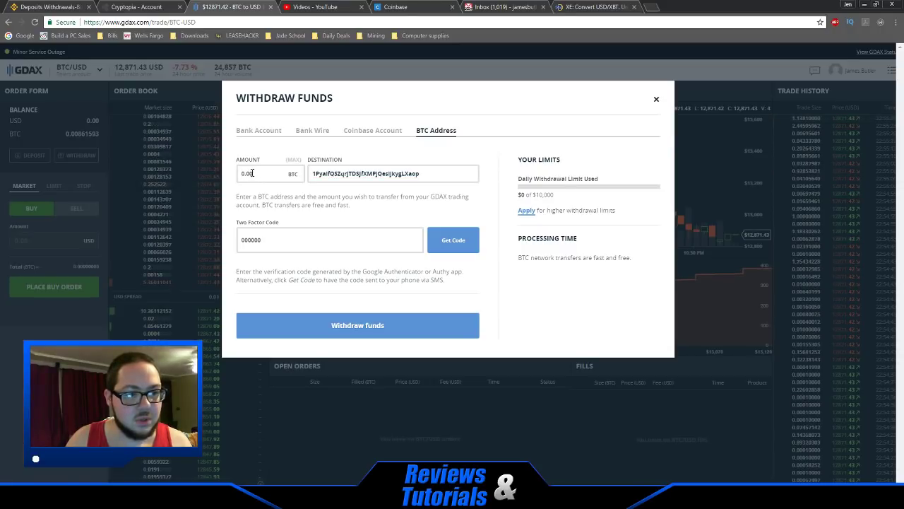
{"action": "double_click", "coordinate": [261, 173]}
{"action": "key", "text": "Home"}
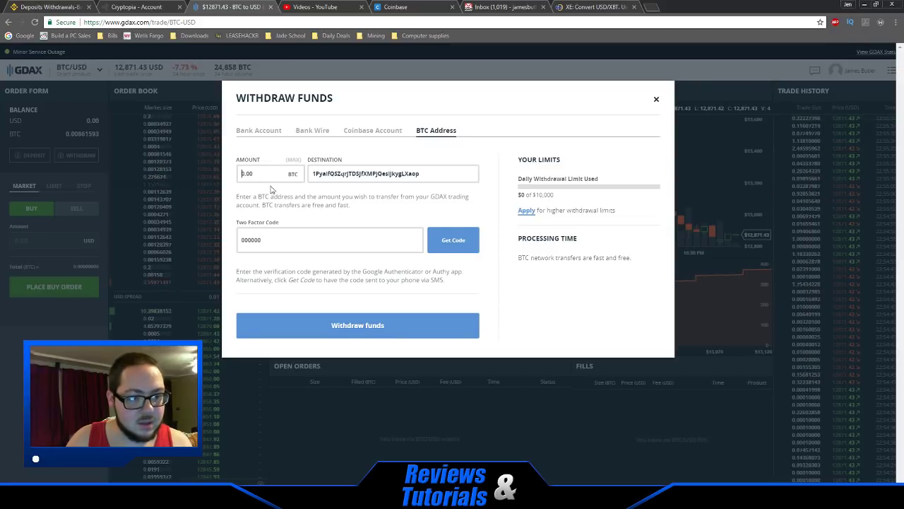
{"action": "mouse_move", "coordinate": [275, 210]}
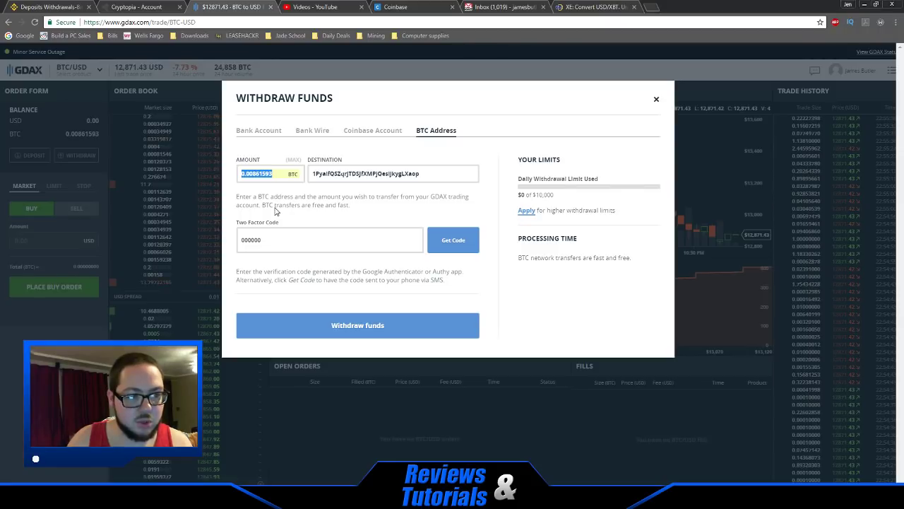
{"action": "left_click", "coordinate": [275, 207]}
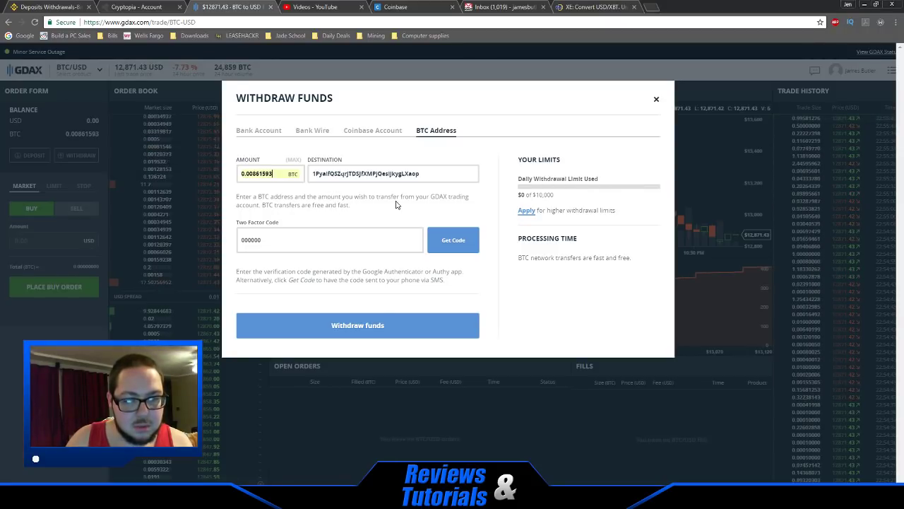
{"action": "left_click", "coordinate": [290, 247]}
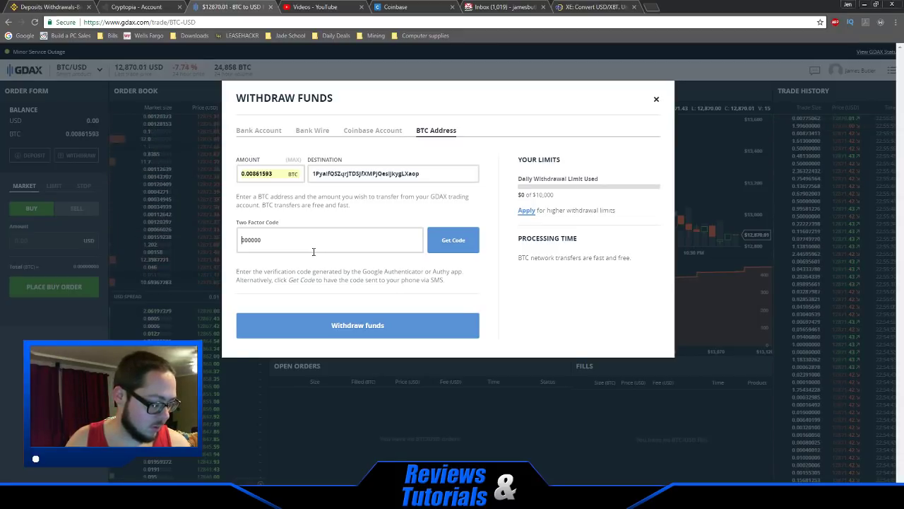
{"action": "left_click", "coordinate": [306, 241]}
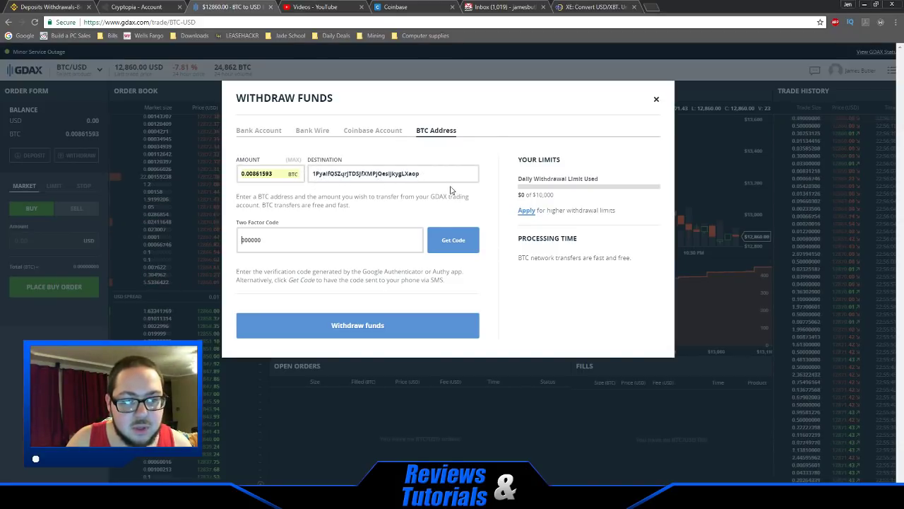
{"action": "left_click", "coordinate": [14, 7]}
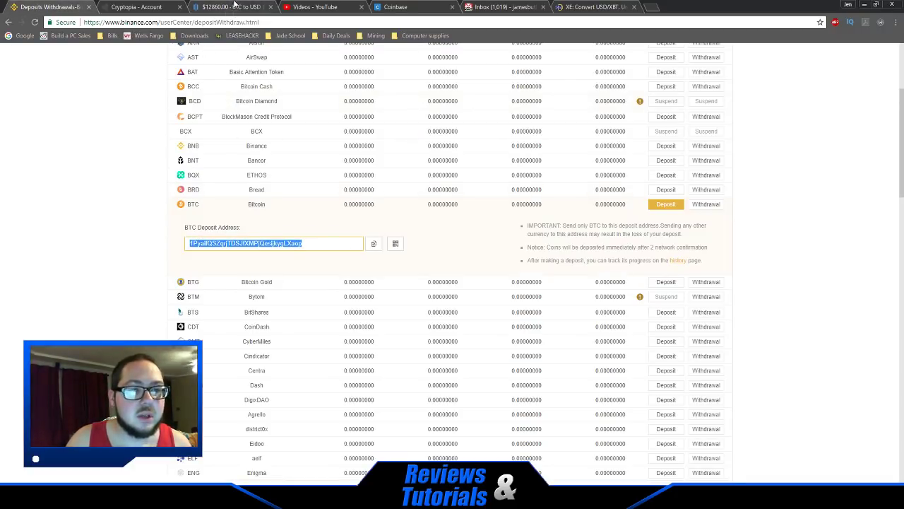
{"action": "left_click", "coordinate": [239, 7]}
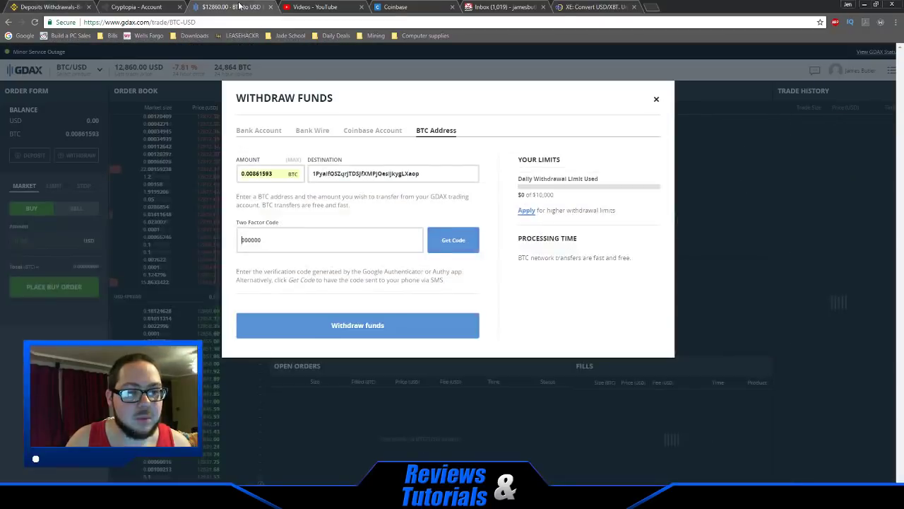
- Enter the two-factor code and submit the withdrawal, which rejects the code as invalid
{"action": "left_click", "coordinate": [280, 238]}
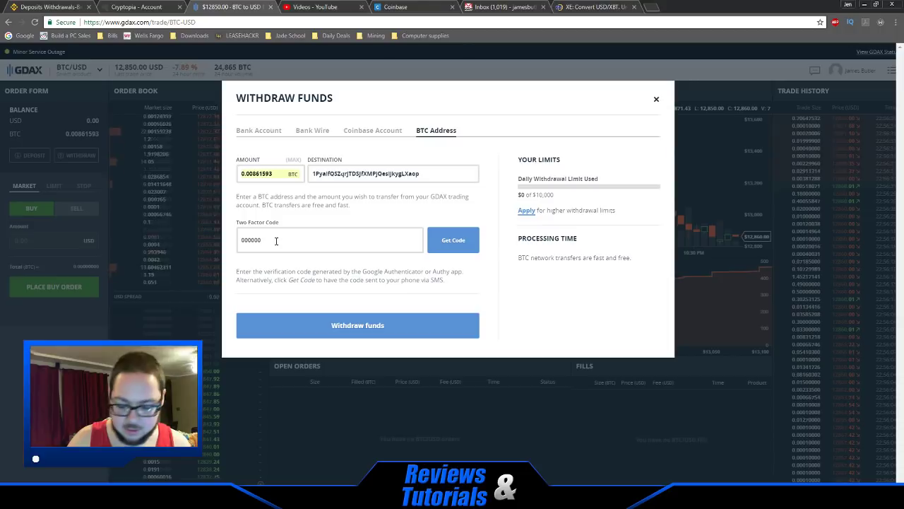
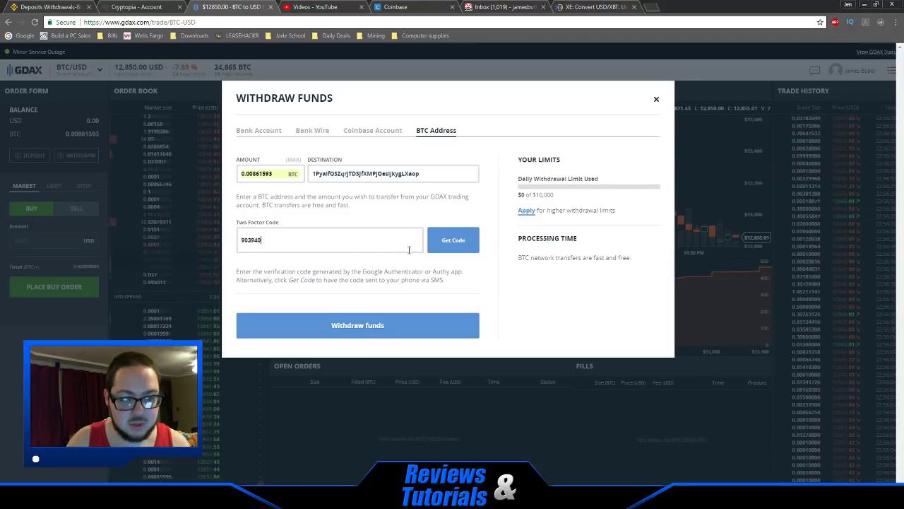
{"action": "left_click", "coordinate": [387, 331]}
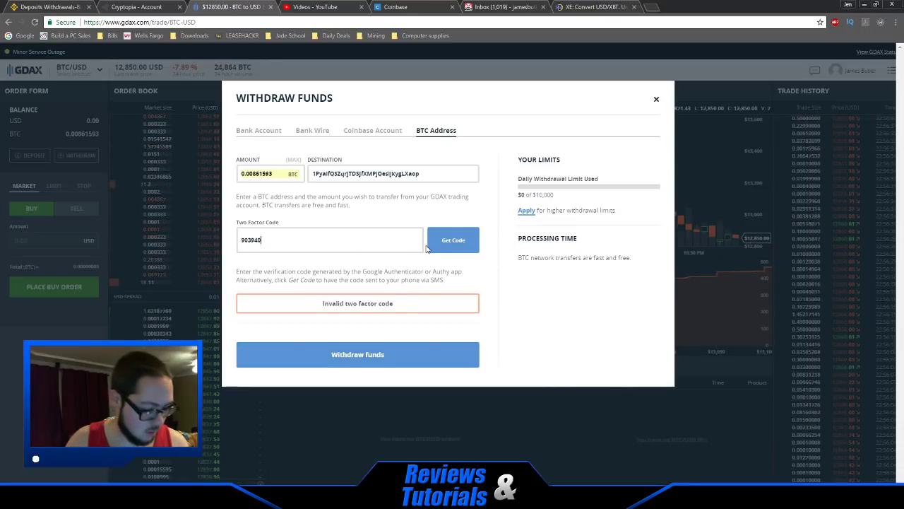
- Request a new SMS verification code and type it over the rejected one
{"action": "left_click", "coordinate": [450, 246]}
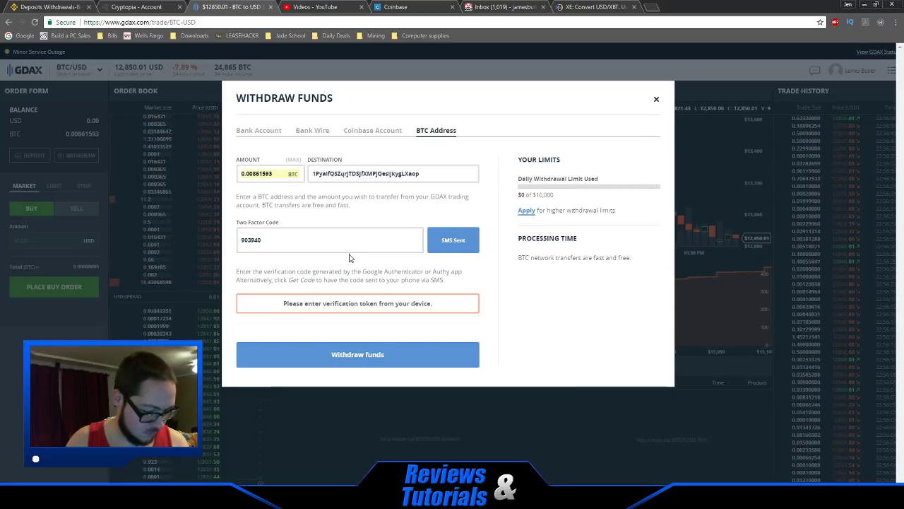
{"action": "left_click", "coordinate": [283, 243]}
{"action": "left_click_drag", "start_coordinate": [283, 242], "coordinate": [217, 253]}
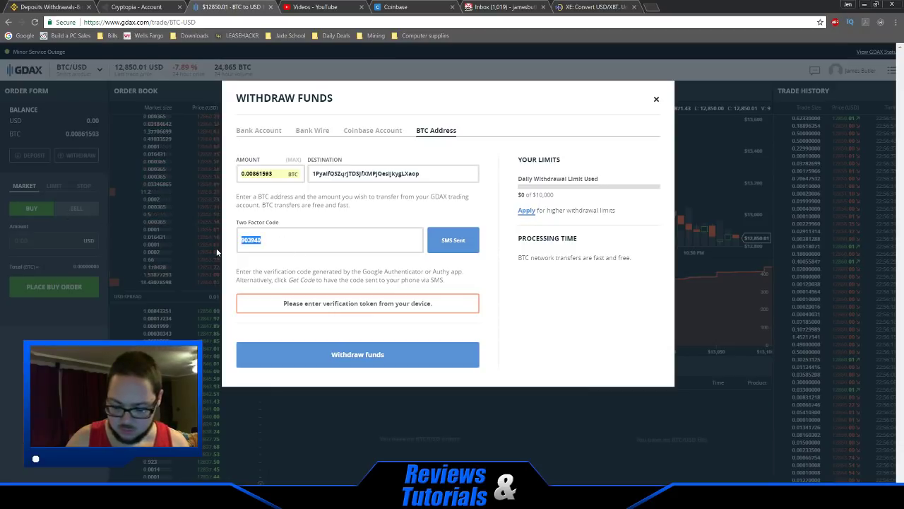
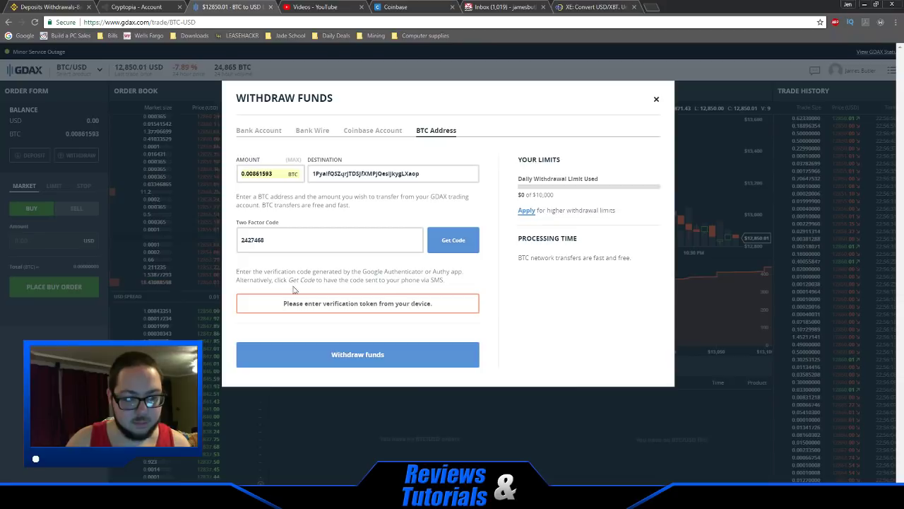
- Submit the 0.00861593 BTC withdrawal to Binance with the new verification code
{"action": "left_click", "coordinate": [400, 360]}
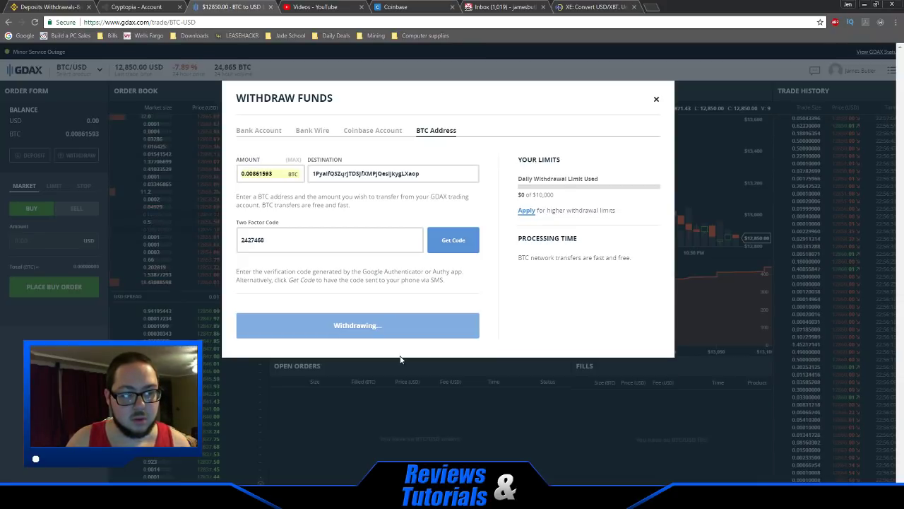